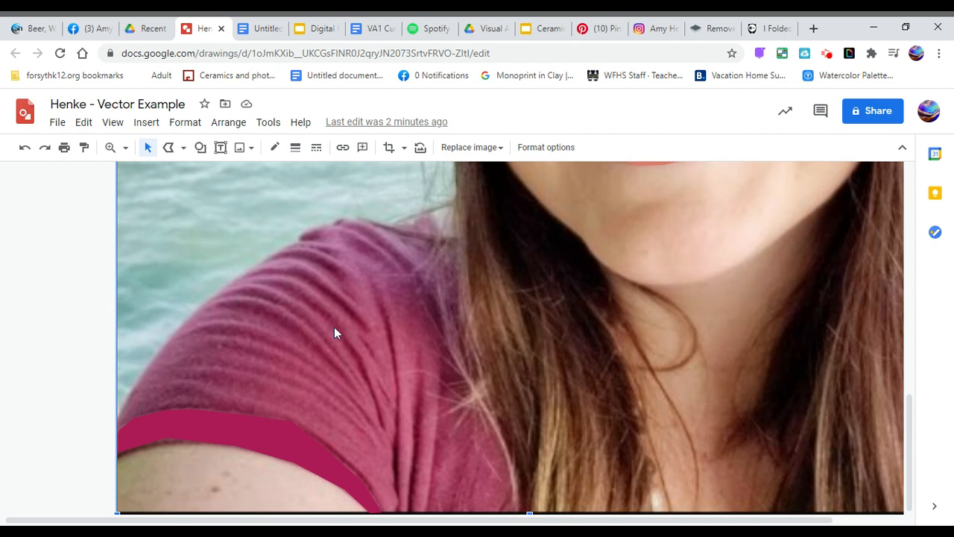
- Delete the reference photo to view the traced shapes alone, and undo the deletion
key("Delete")
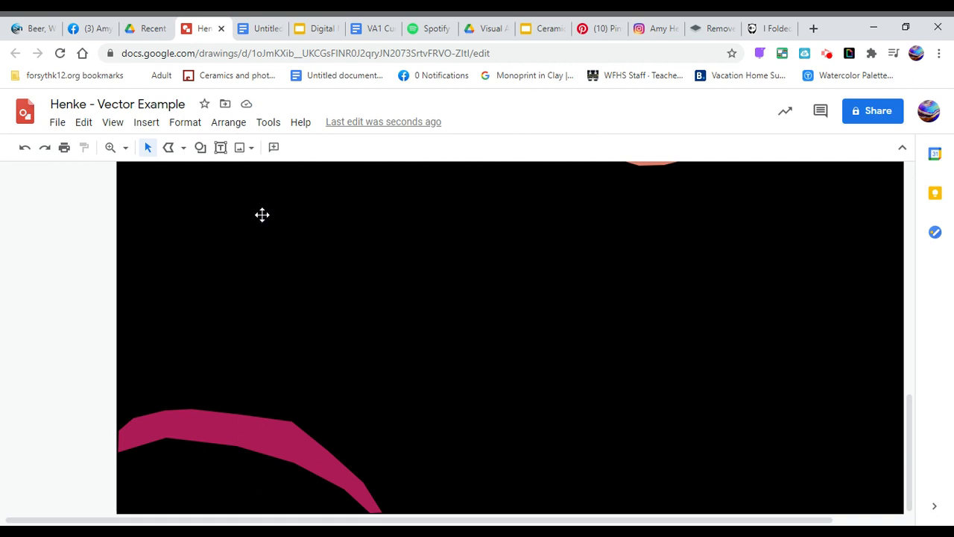
left_click(24, 148)
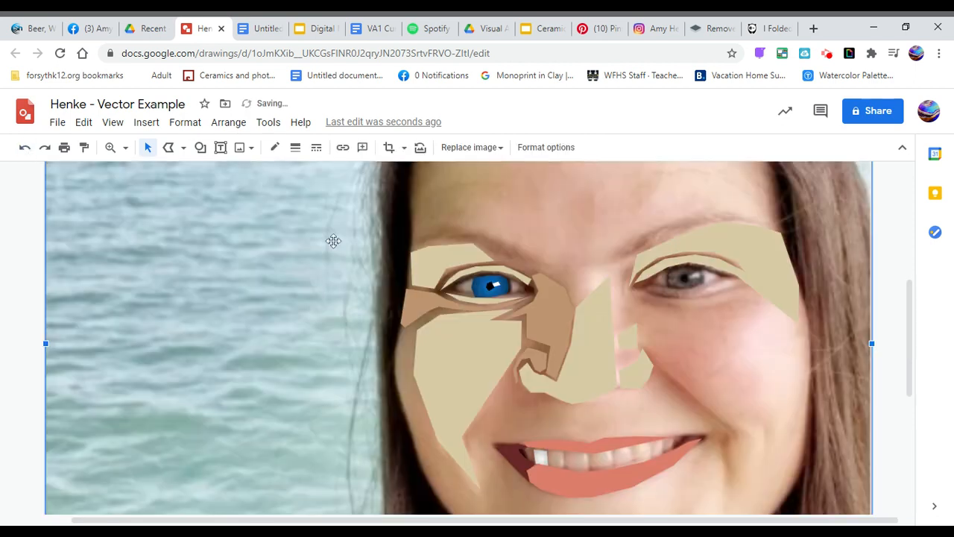
scroll(913, 313, "down", 2)
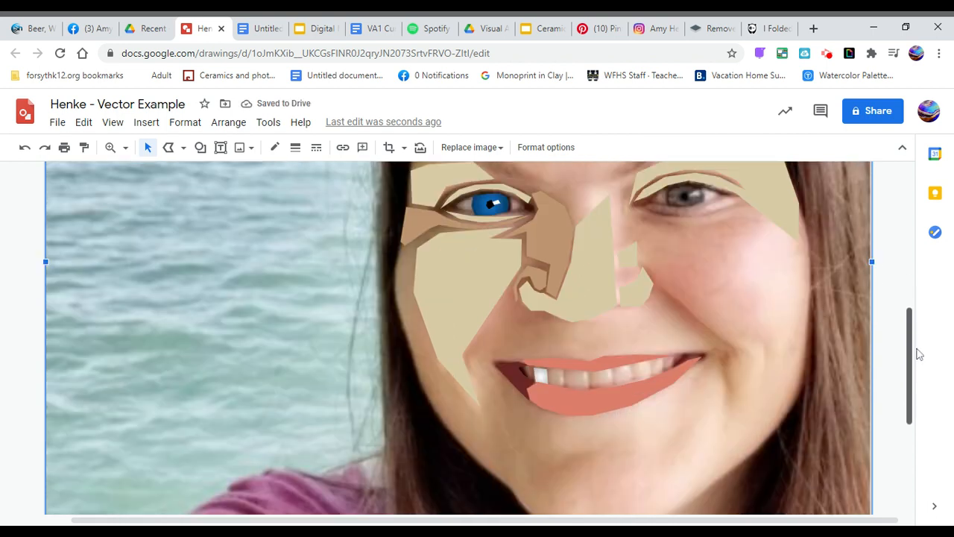
scroll(918, 354, "down", 5)
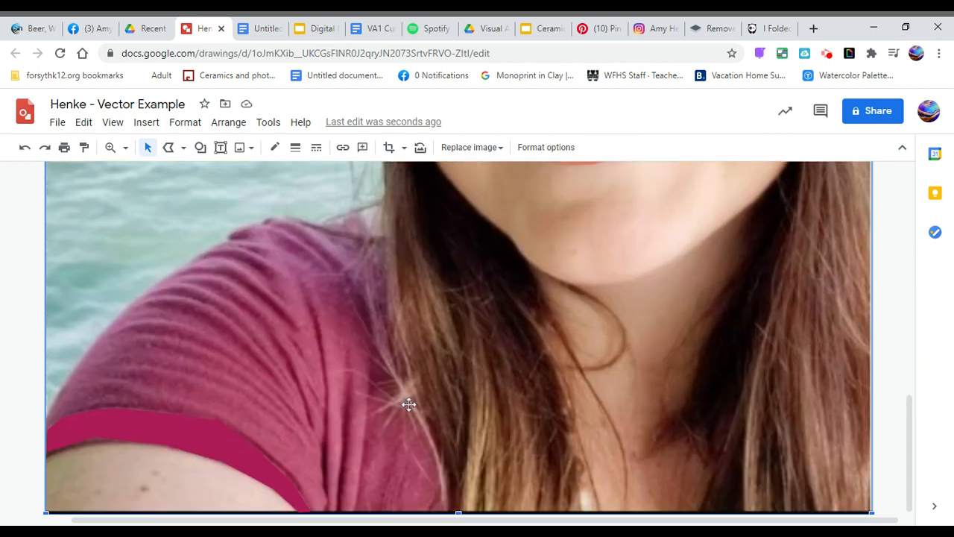
- Trace the long curved fold across the sleeve above the cuff as a closed Polyline shape
left_click(183, 149)
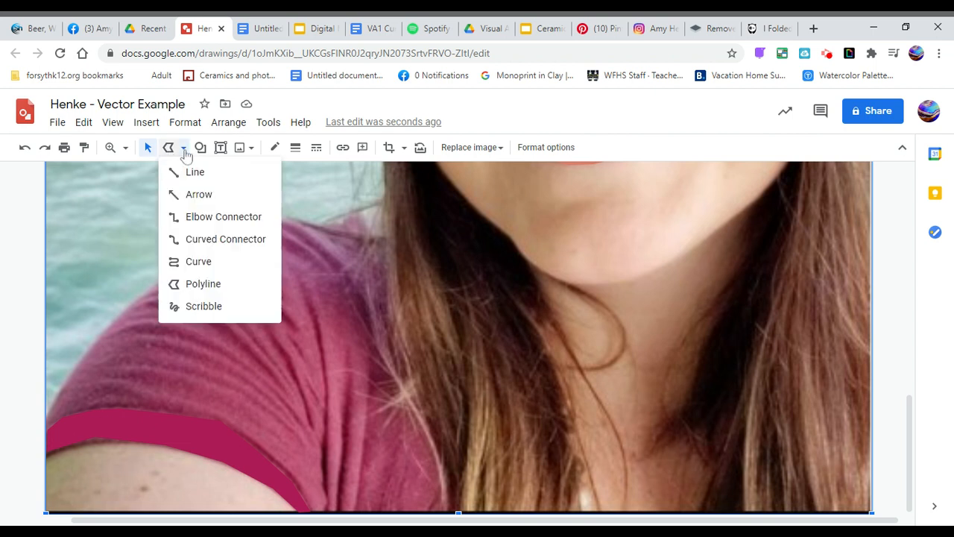
left_click(214, 291)
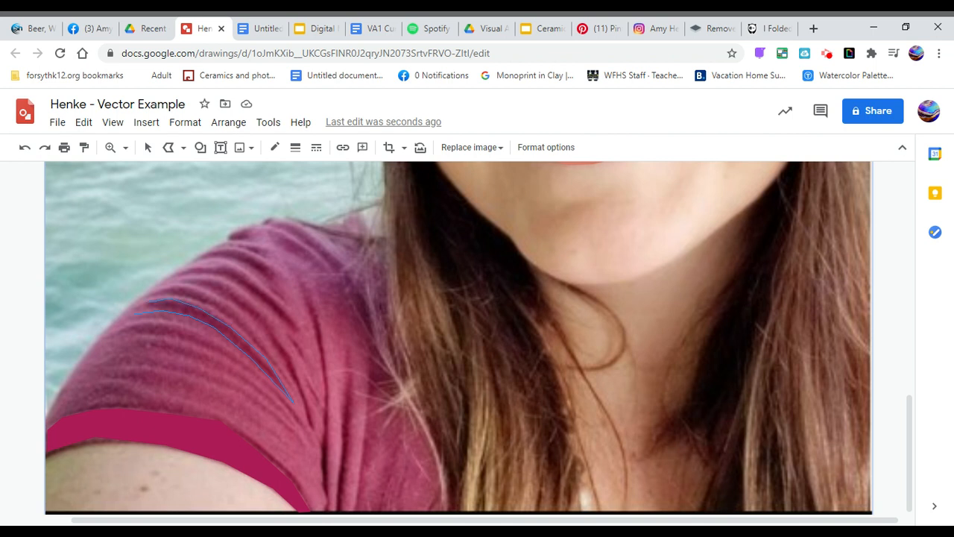
left_click(135, 313)
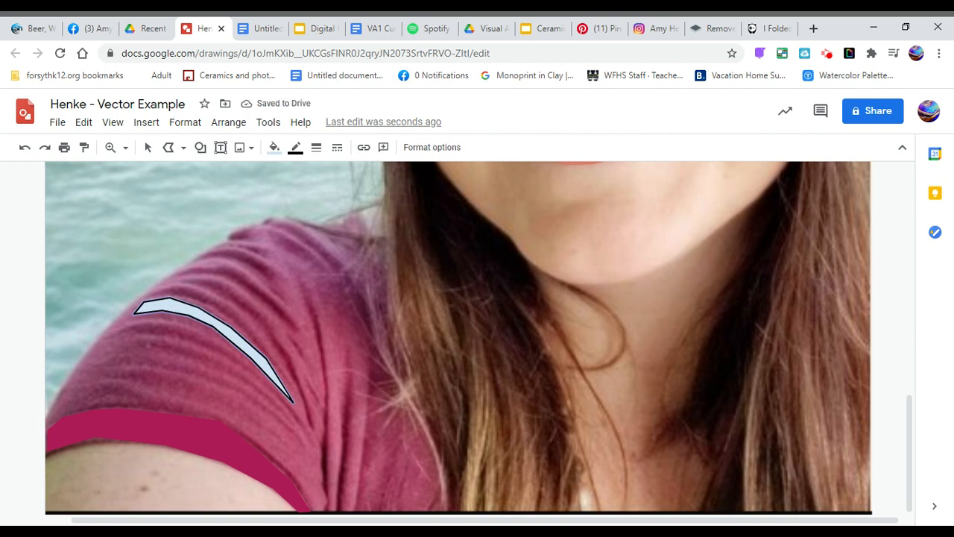
- Fill the sleeve fold shape with custom dark maroon #400d1c and make its outline transparent
left_click(274, 148)
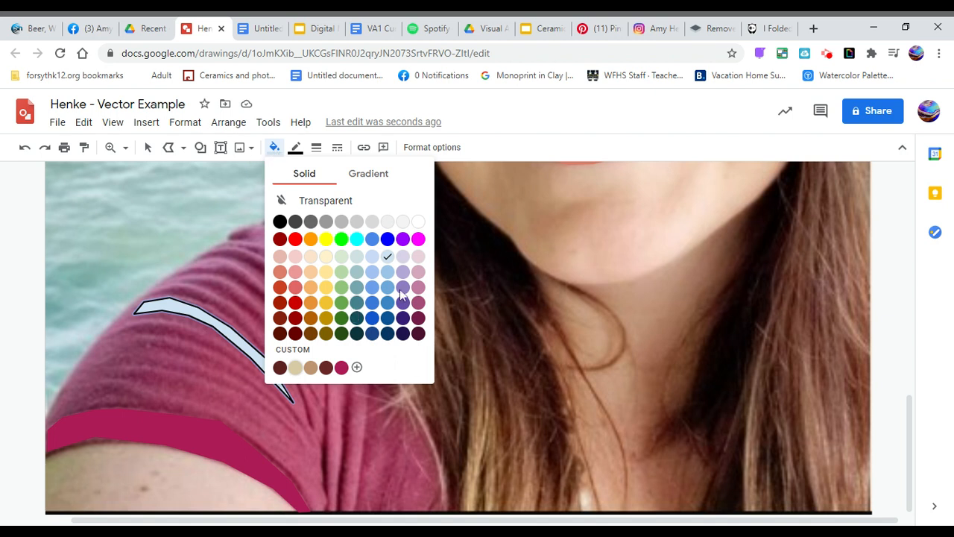
left_click(357, 368)
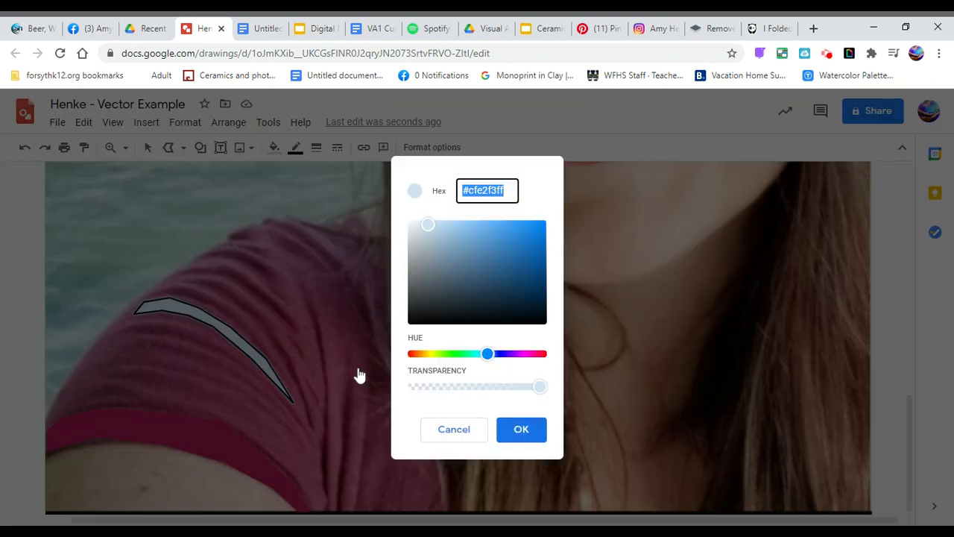
left_click(505, 355)
left_click_drag(507, 355, 537, 356)
left_click_drag(520, 270, 519, 302)
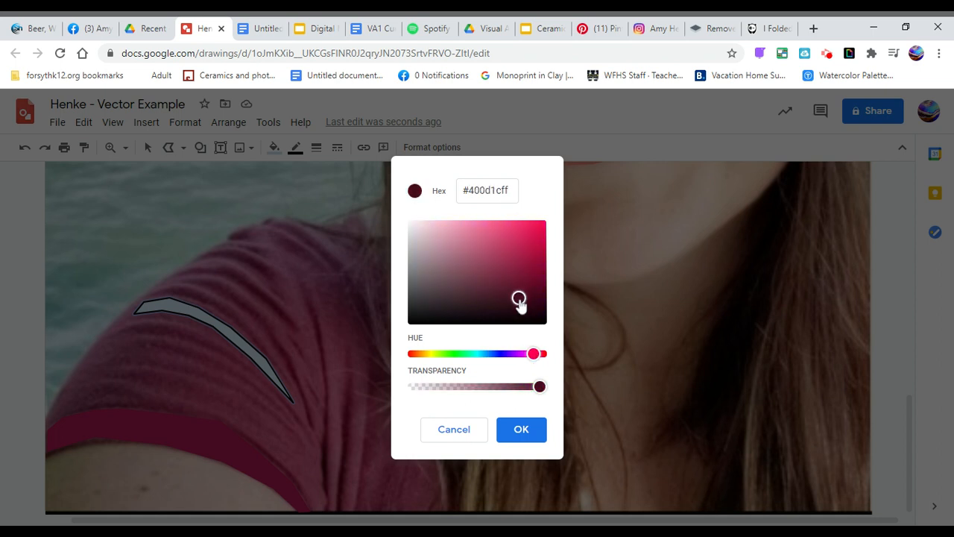
left_click(523, 439)
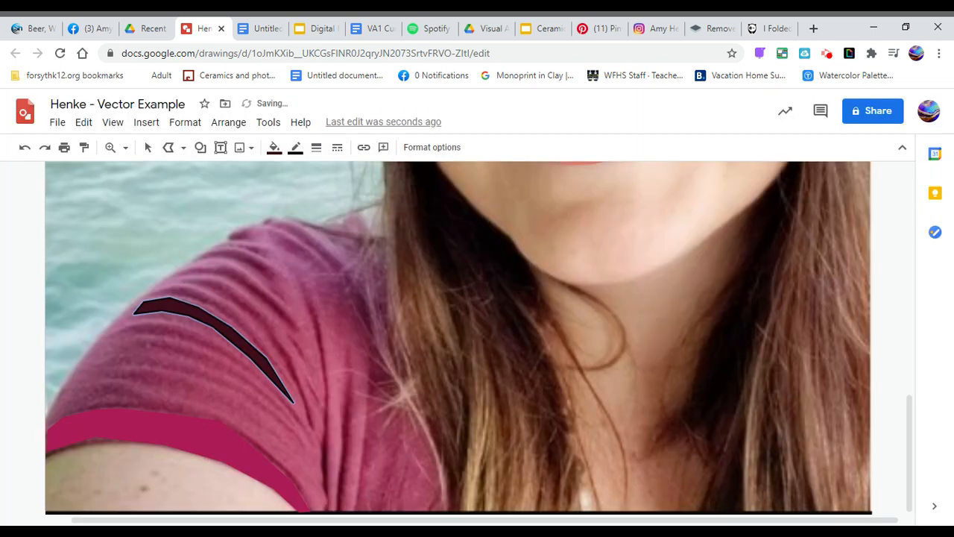
left_click(298, 150)
left_click(320, 177)
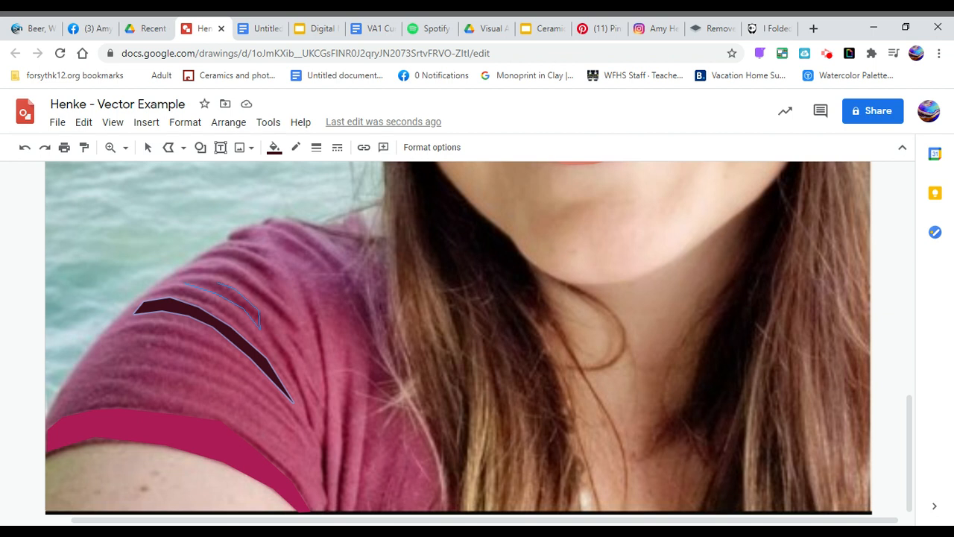
- Trace two shorter curved folds on the upper sleeve, above the long fold, as closed polylines
left_click(185, 283)
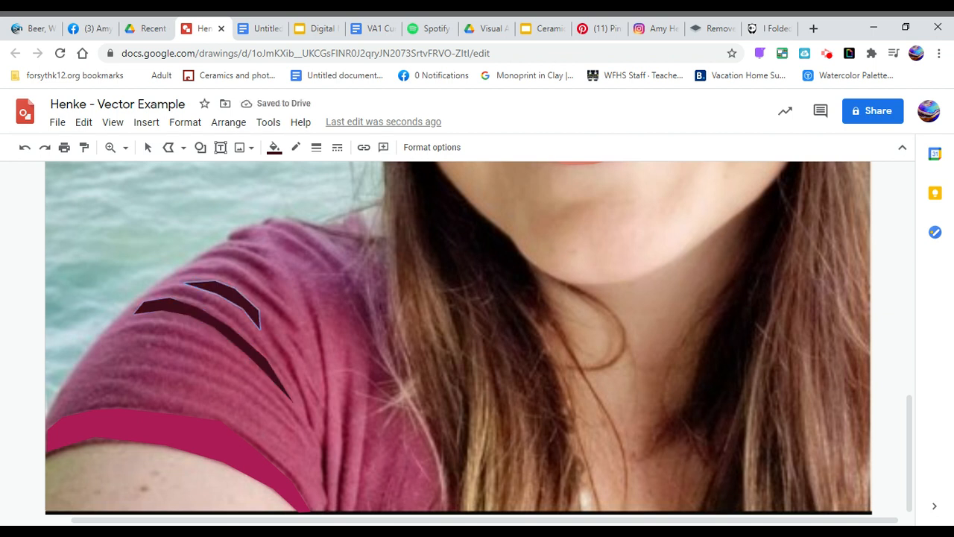
left_click(272, 273)
left_click(272, 272)
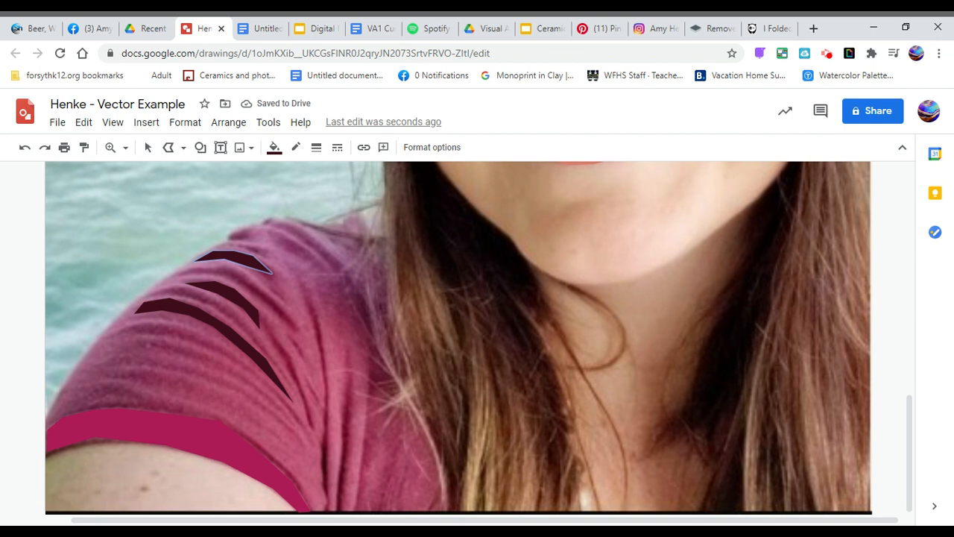
- Trace a long narrow fold running down the shirt beside the sleeve and a short fold at the shoulder
left_click(310, 305)
left_click(328, 488)
left_click(325, 464)
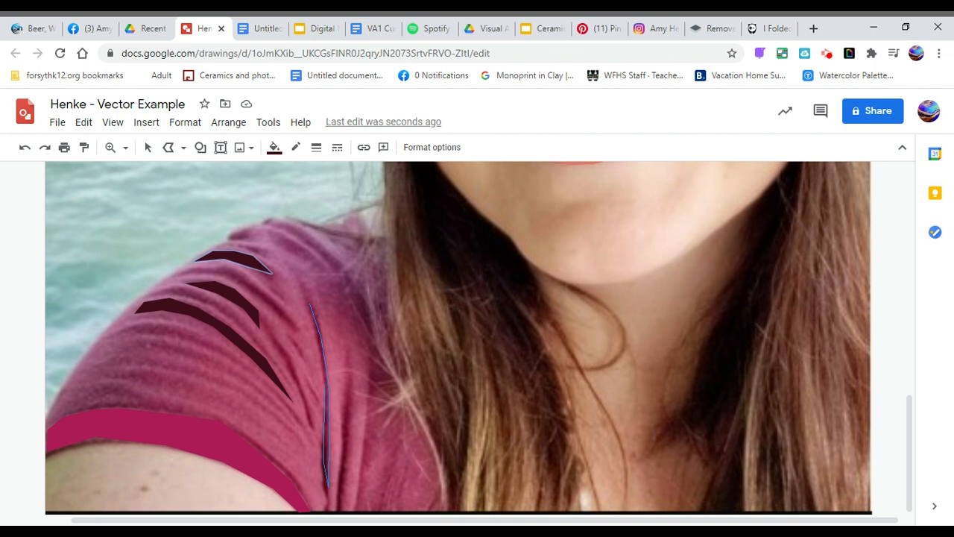
left_click(325, 384)
left_click(328, 488)
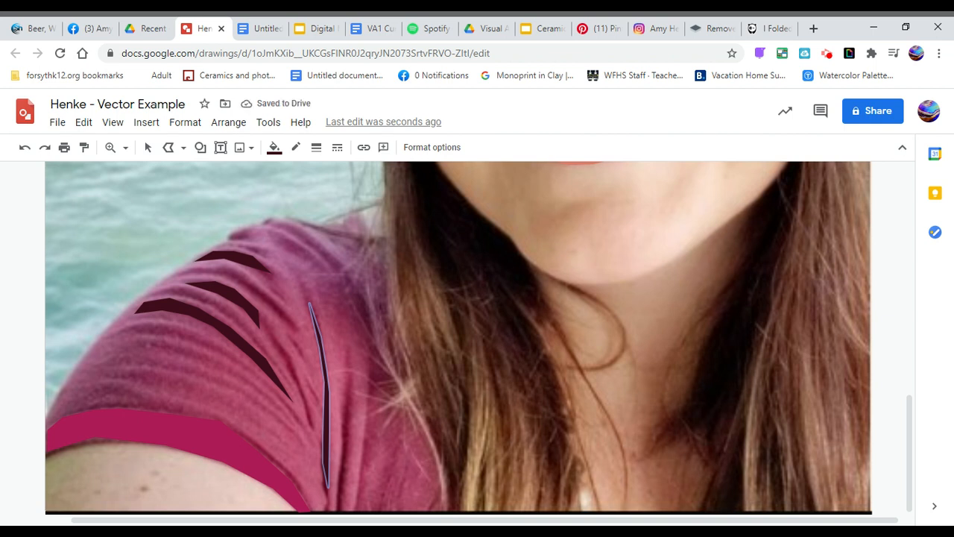
left_click(329, 272)
left_click(274, 231)
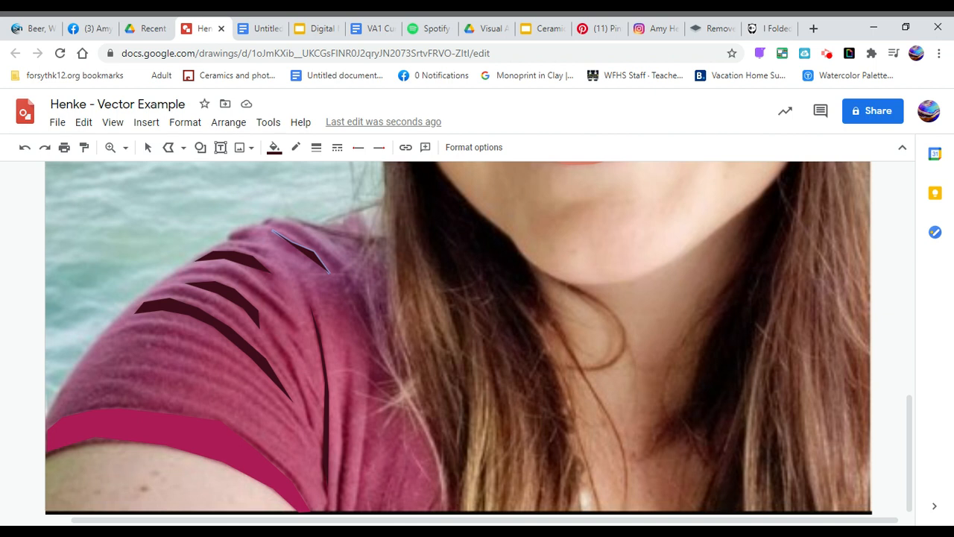
left_click(23, 154)
left_click(114, 123)
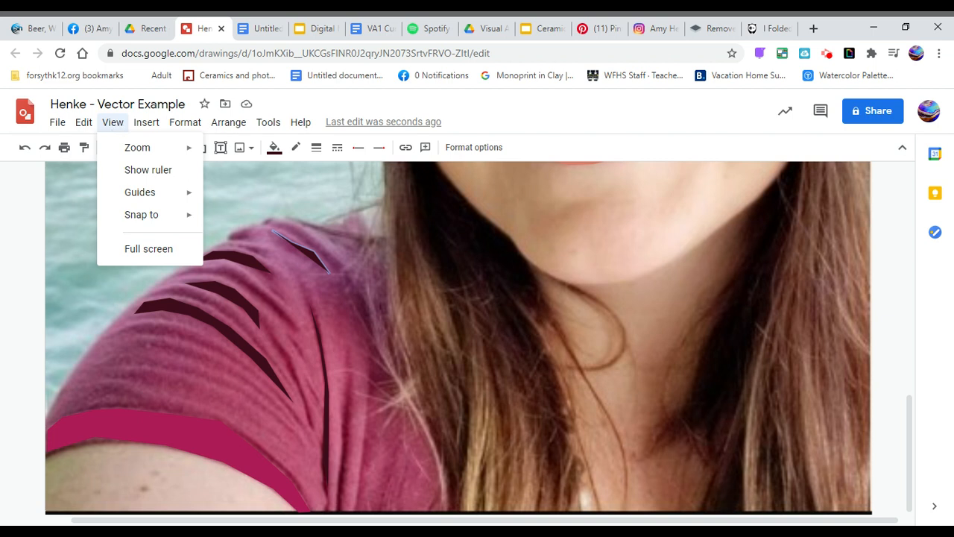
mouse_move(152, 157)
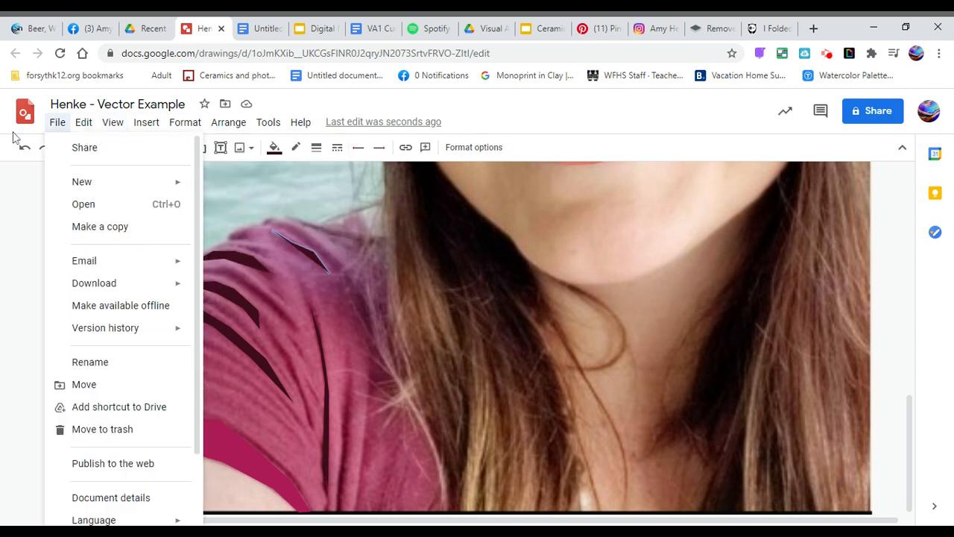
left_click(112, 123)
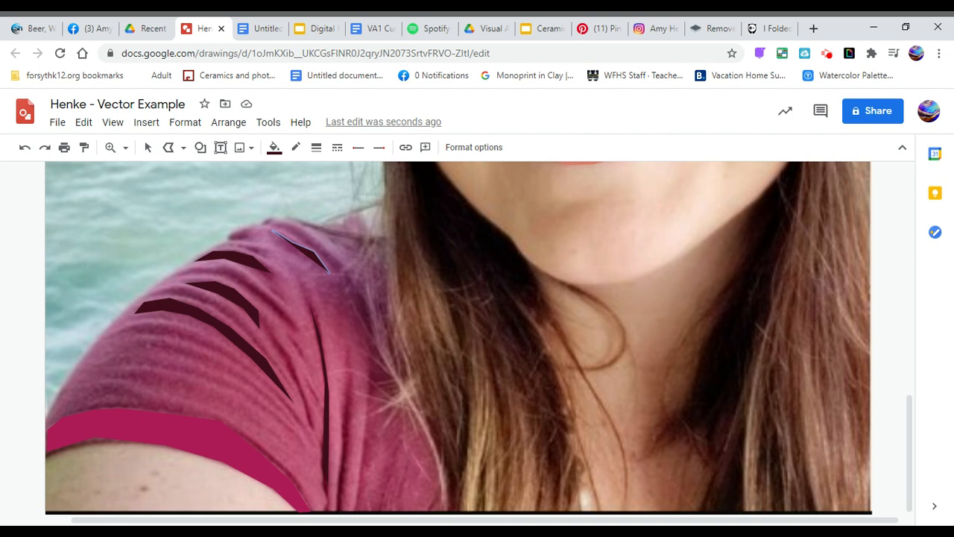
- Move the reference photo aside to reveal the traced shapes, and return it to its place
left_click(148, 146)
left_click(102, 212)
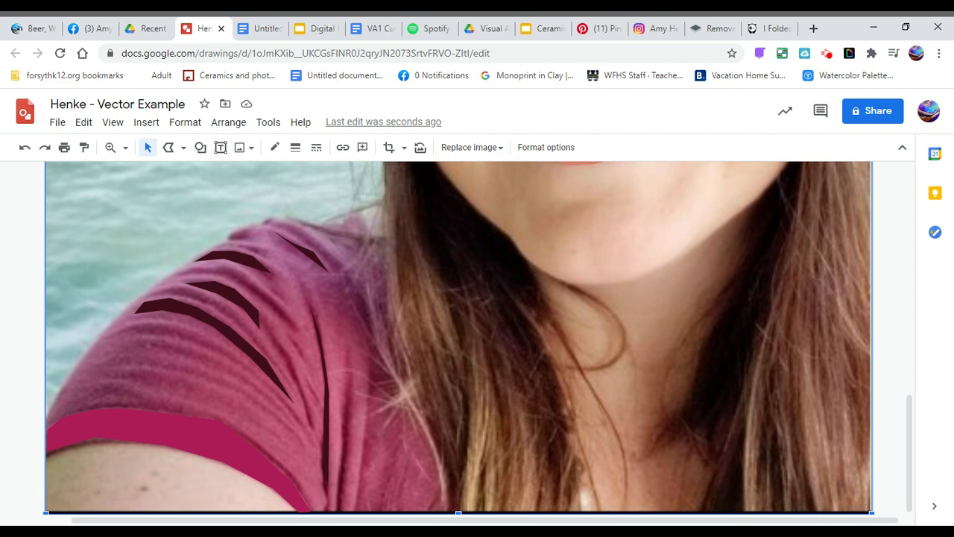
left_click_drag(88, 215, 310, 227)
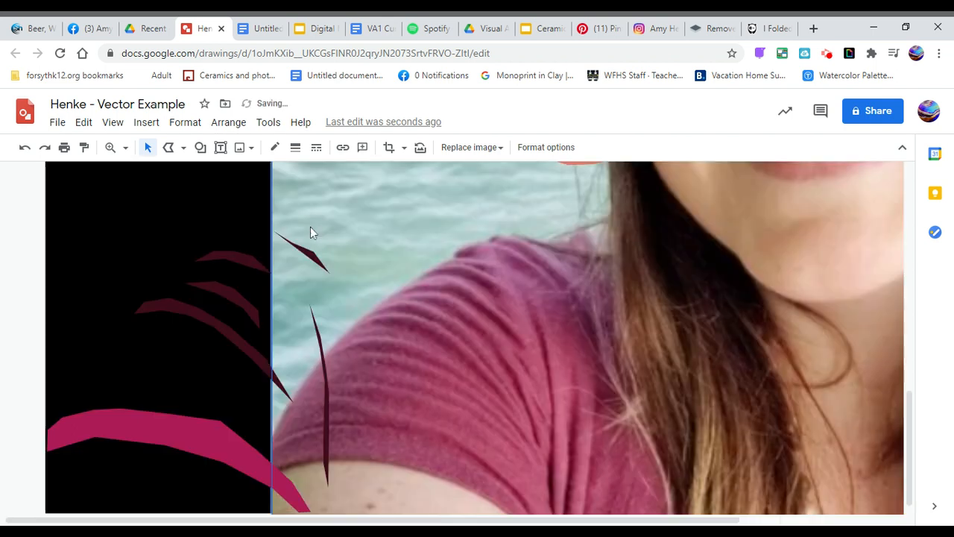
left_click_drag(136, 217, 84, 218)
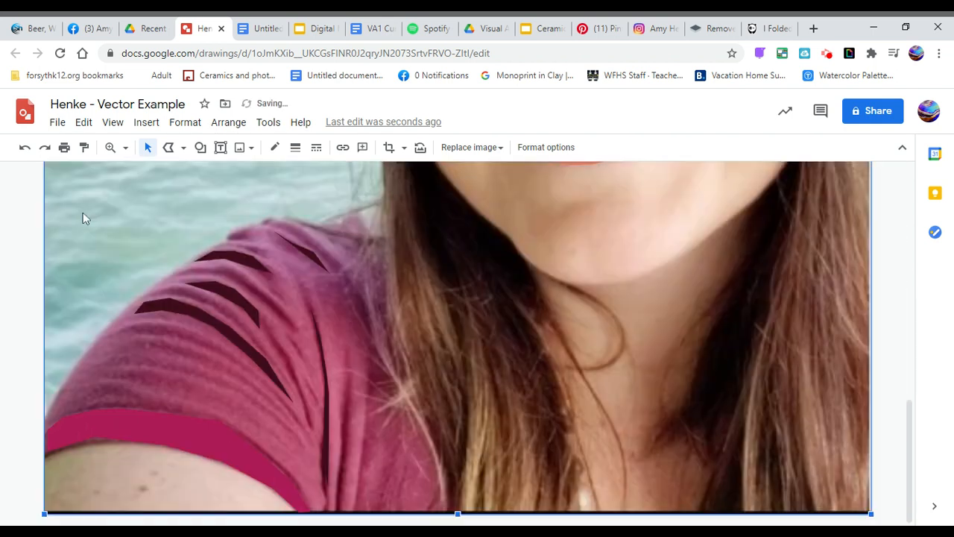
- Delete the reference photo to check the traced shirt folds on the plain background, and undo the deletion
key("Delete")
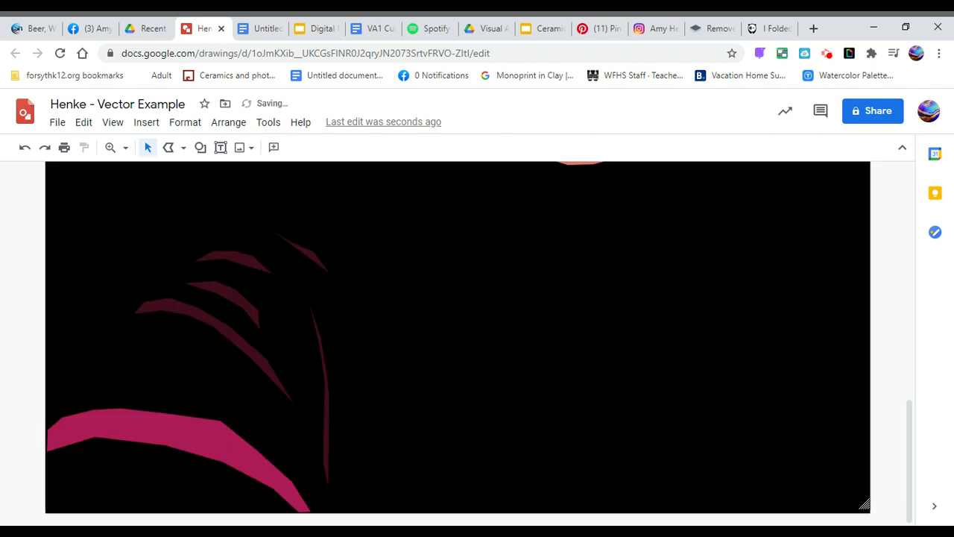
left_click(24, 148)
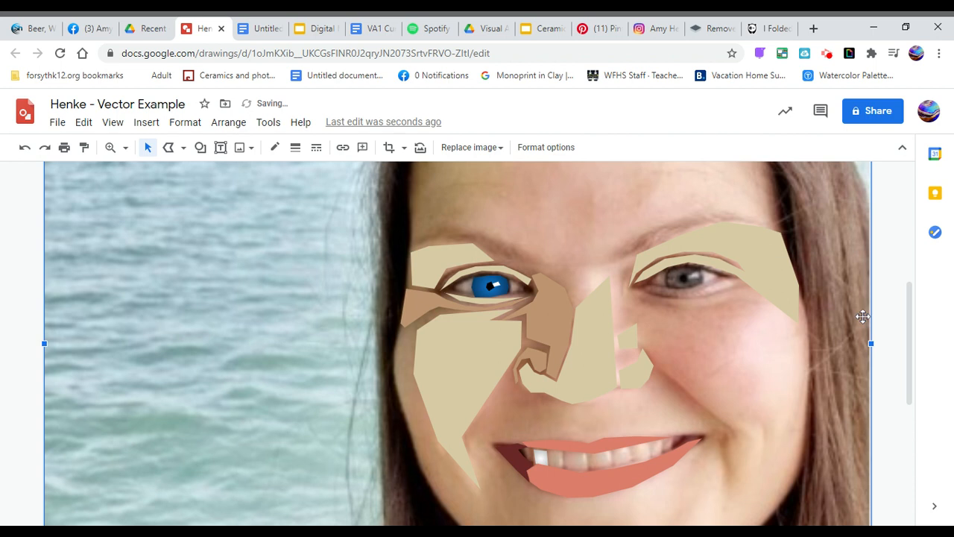
left_click_drag(910, 311, 916, 448)
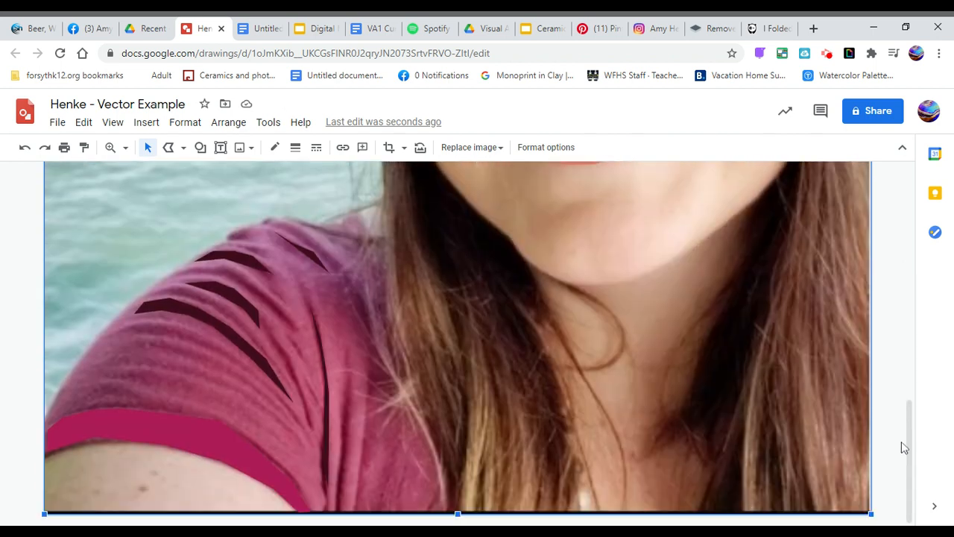
- Select the middle fold shape on the upper sleeve and compare its solid and gradient fill options
left_click(229, 298)
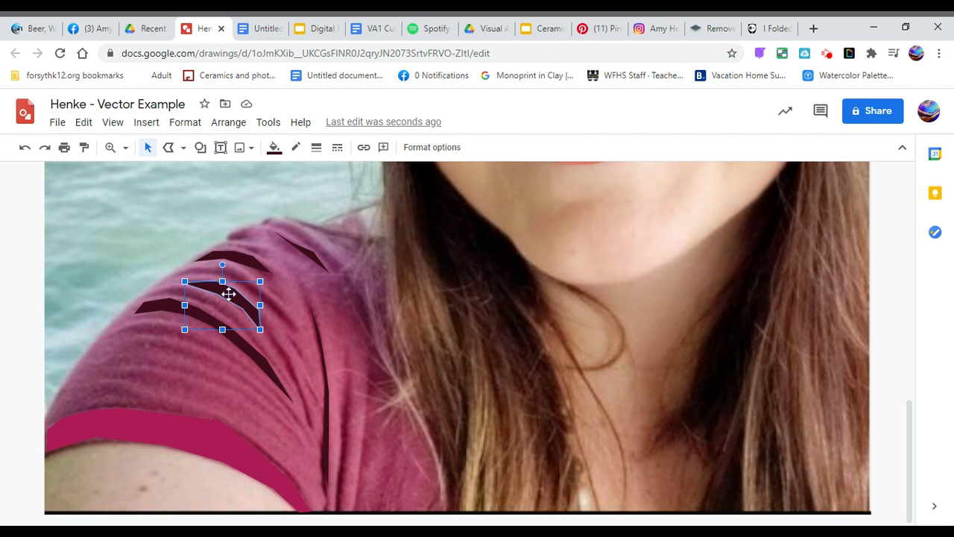
left_click(275, 148)
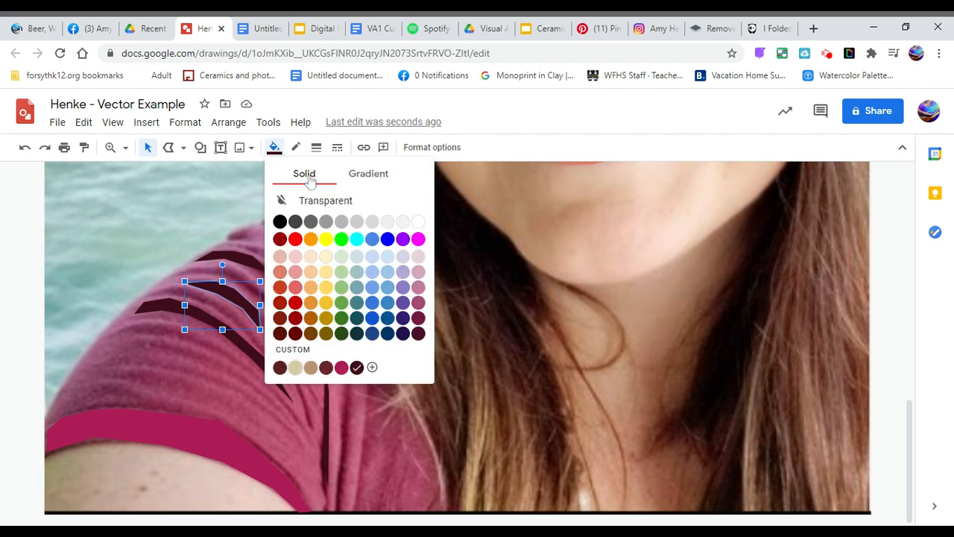
left_click(383, 181)
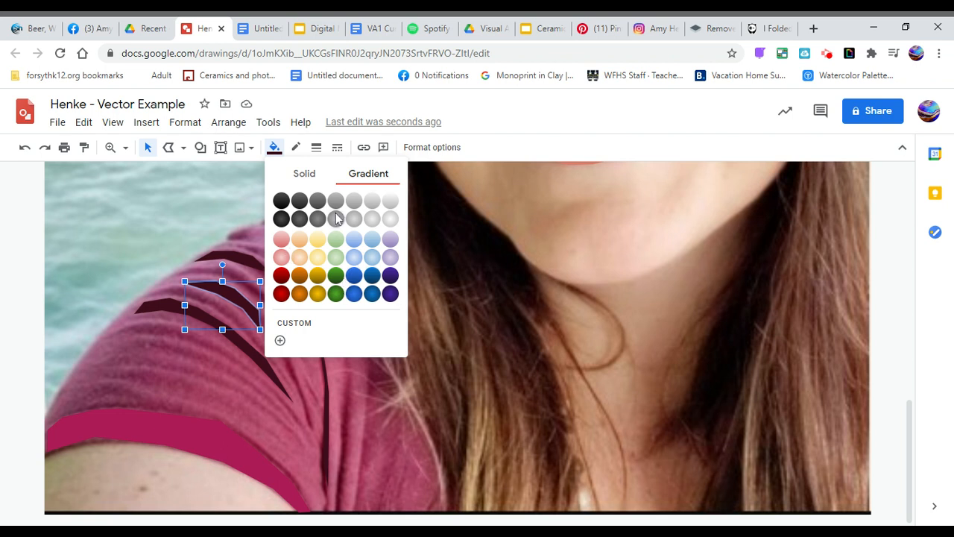
left_click(306, 175)
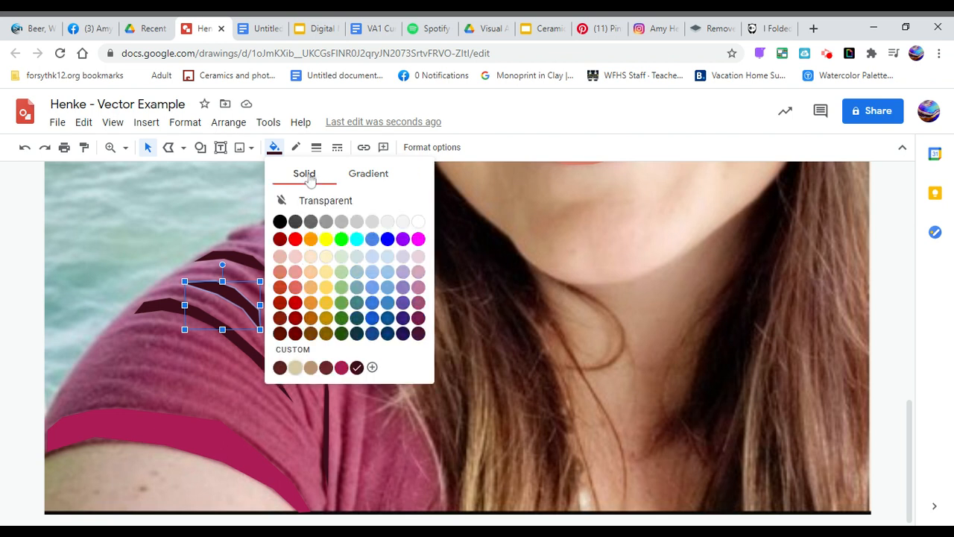